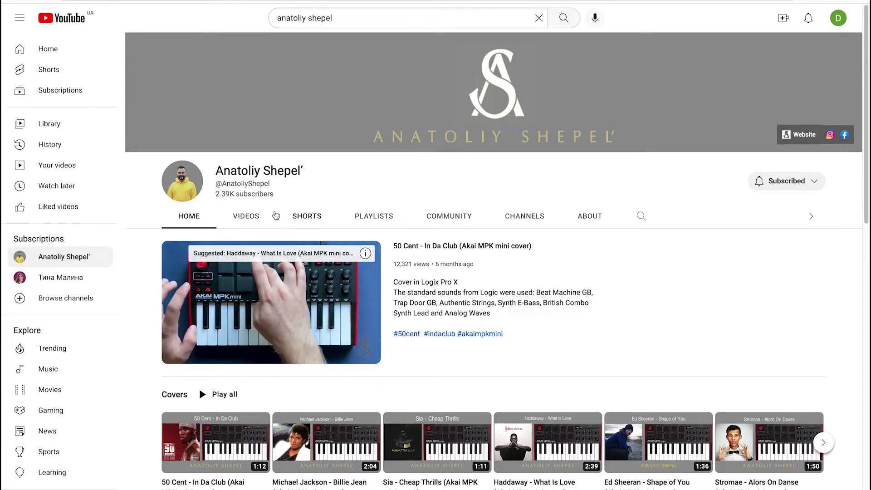
Show the uploaded videos on the YouTube channel page.
left_click(254, 217)
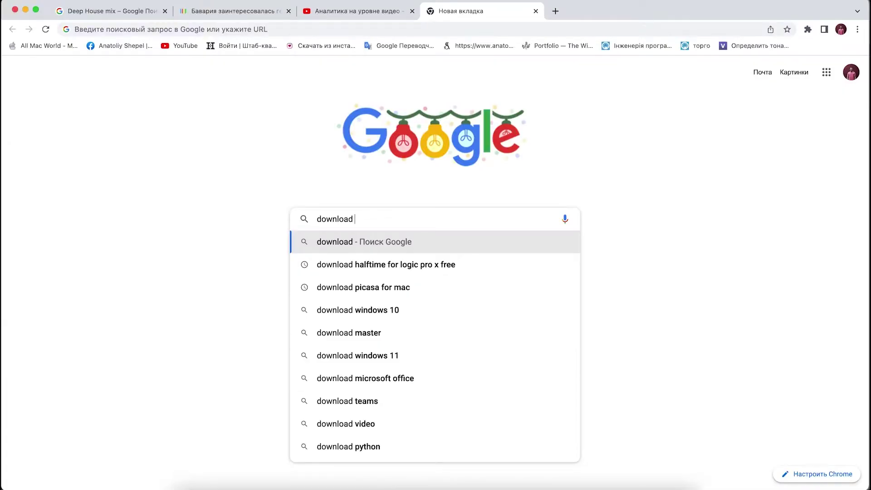
type("logic pro x")
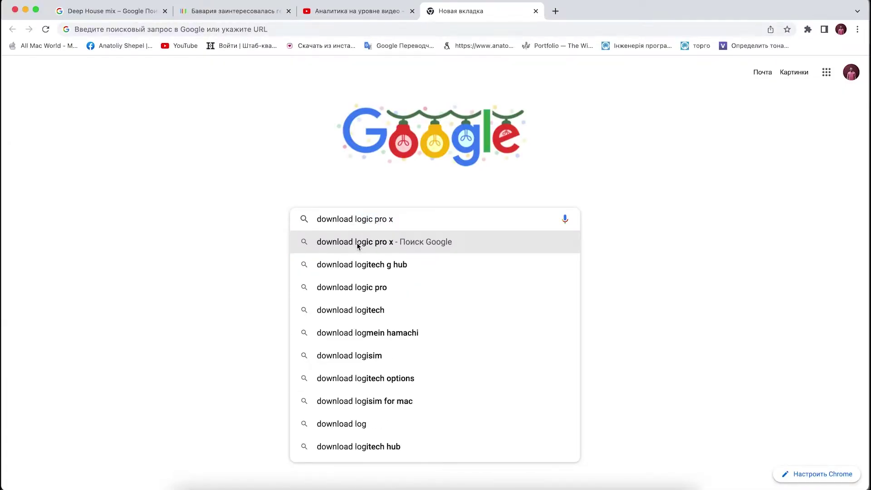
Search Google for 'download logic pro x', open Apple's Logic Pro free trial page, and create the instrument track.
left_click(357, 243)
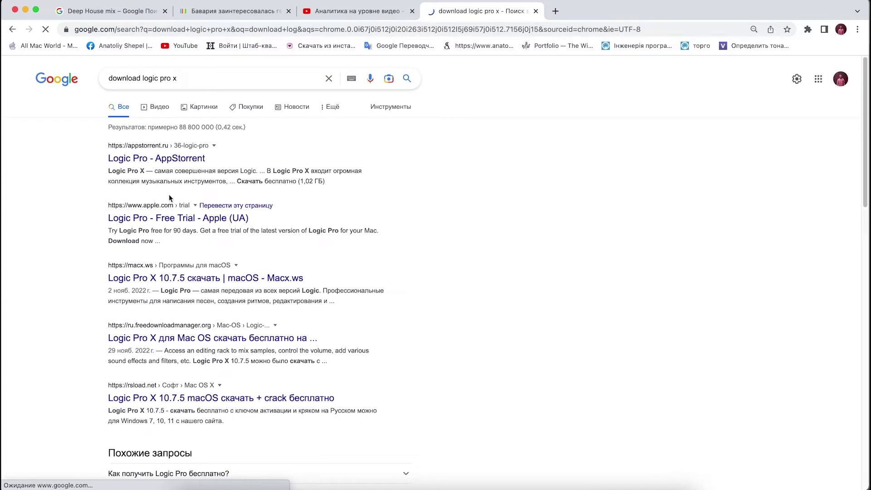
left_click(155, 225)
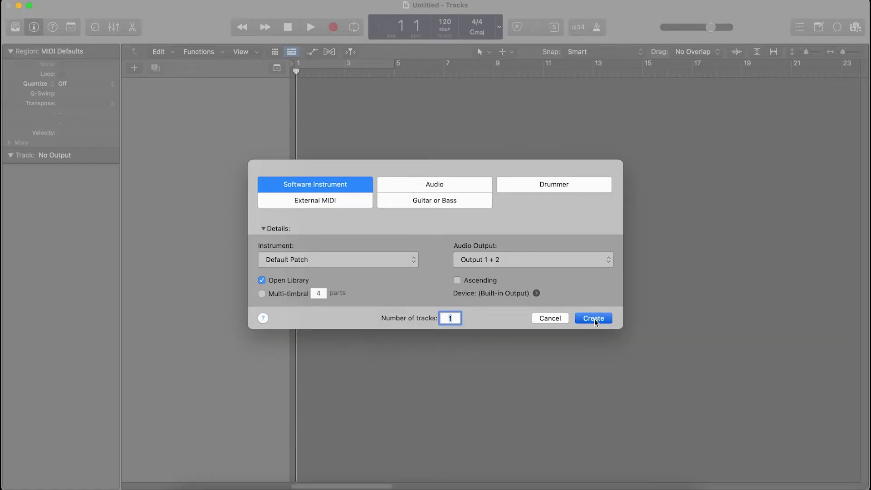
left_click(594, 319)
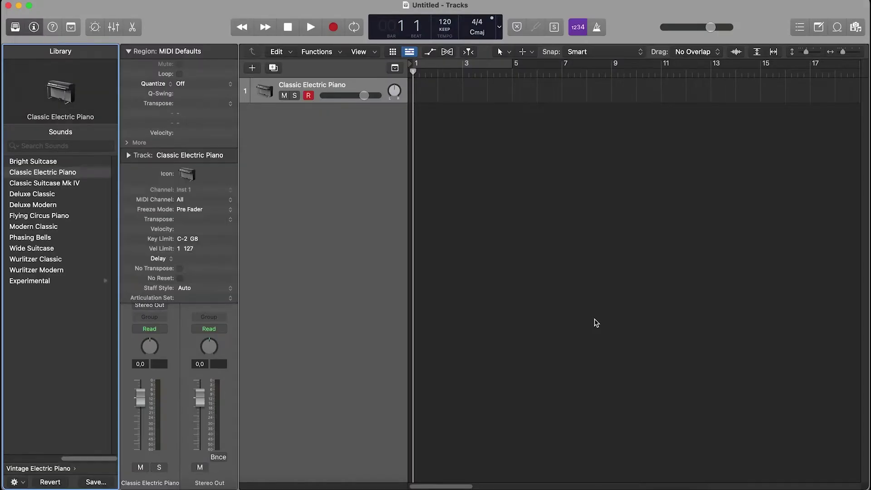
Set the project tempo to 84 BPM and bring up the track's instrument plug-in list.
left_click(444, 21)
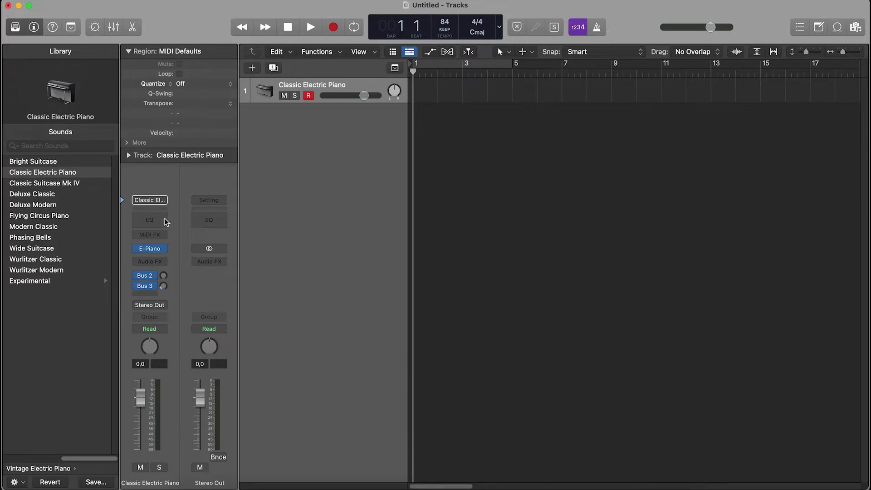
left_click(160, 251)
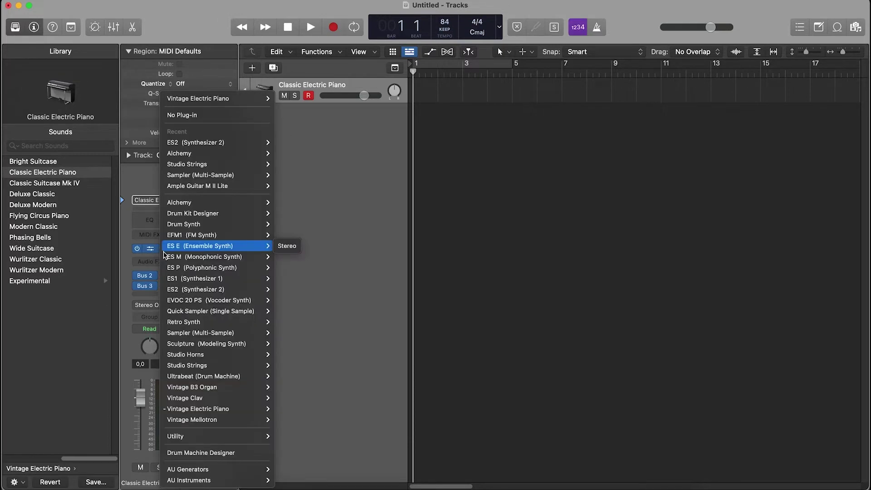
Switch to Drum Machine Designer and load Kick 1 - Trap Door and Snare 1 - Analog Circuits.
left_click(208, 452)
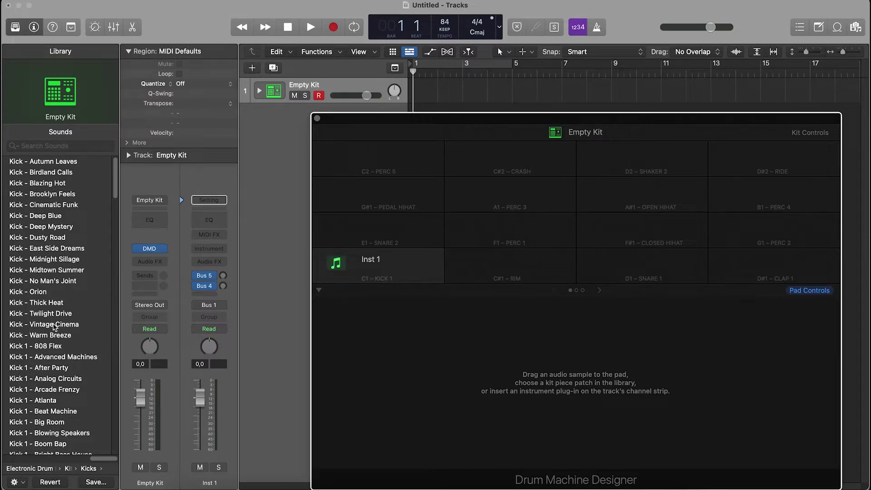
scroll(53, 328, "down", 1)
scroll(53, 327, "down", 10)
scroll(53, 327, "down", 6)
left_click(43, 296)
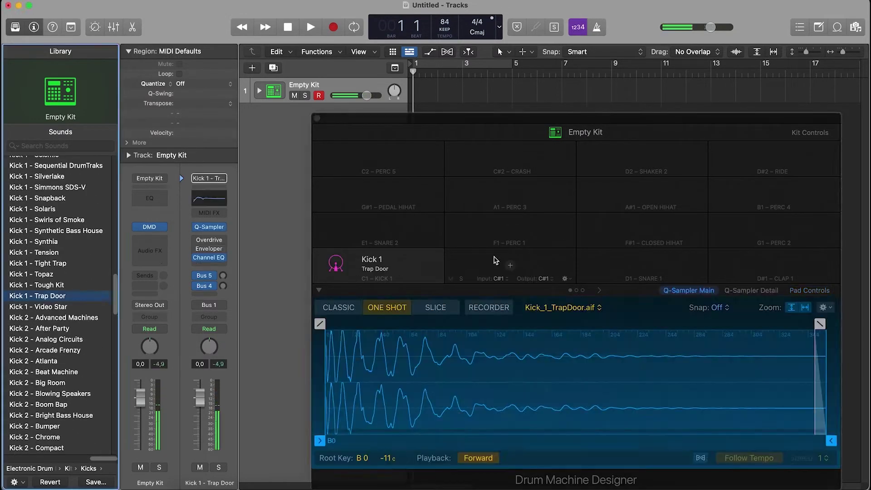
left_click(495, 259)
left_click(32, 223)
key("Up")
Load Clap 2 - Video Star onto a pad and browse open hi-hat sounds for pad F1.
left_click(642, 266)
left_click(55, 146)
type("clap")
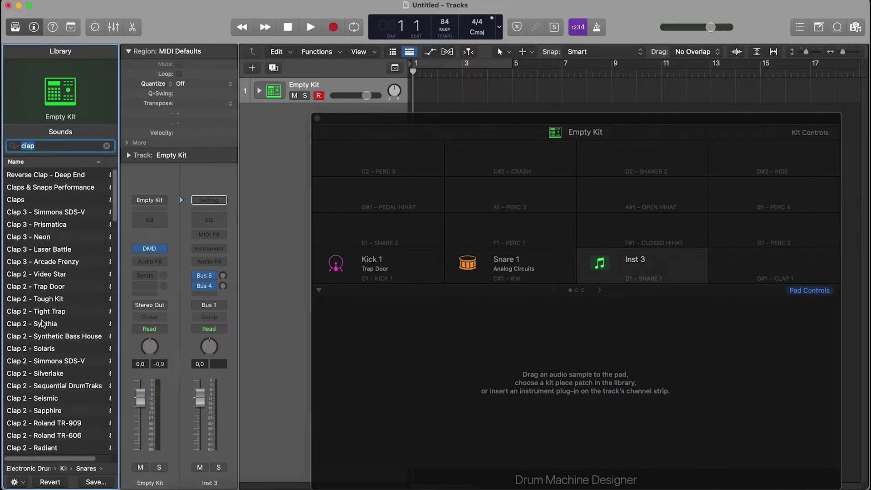
left_click(37, 274)
left_click(510, 228)
left_click(55, 145)
type("open")
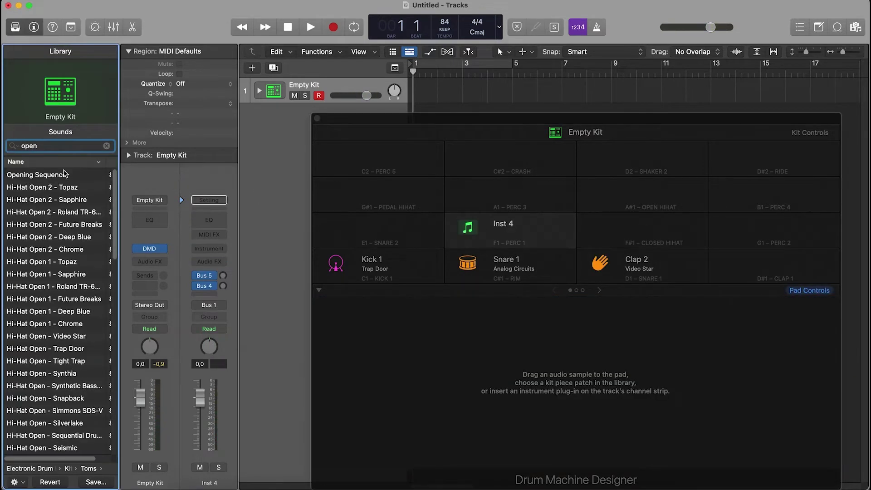
key("Down")
key("Down")
key("Down")
key("Down")
key("Down")
key("Down")
key("Down")
key("Down")
key("Down")
key("Down")
key("Down")
key("Down")
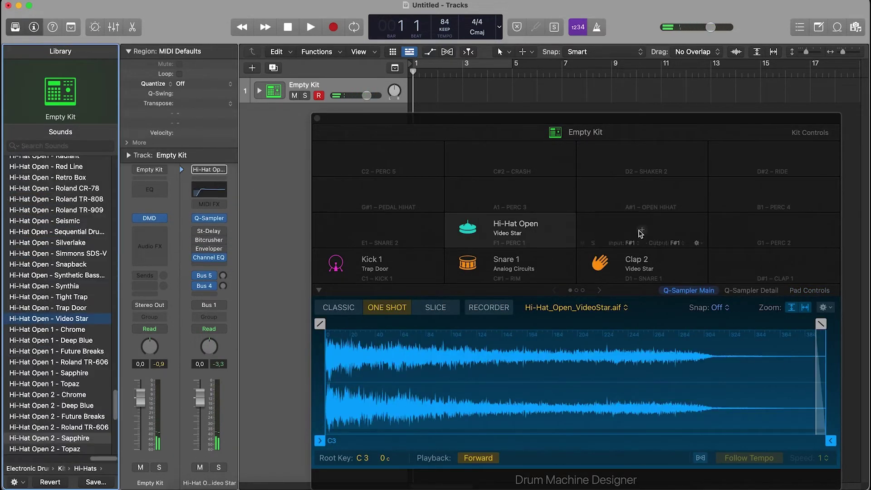
Load Hi-Hat Closed 3 - Topaz on the closed hi-hat pad, then try Deep Blue.
left_click(635, 232)
left_click(39, 146)
type("hi-hat")
left_click(44, 355)
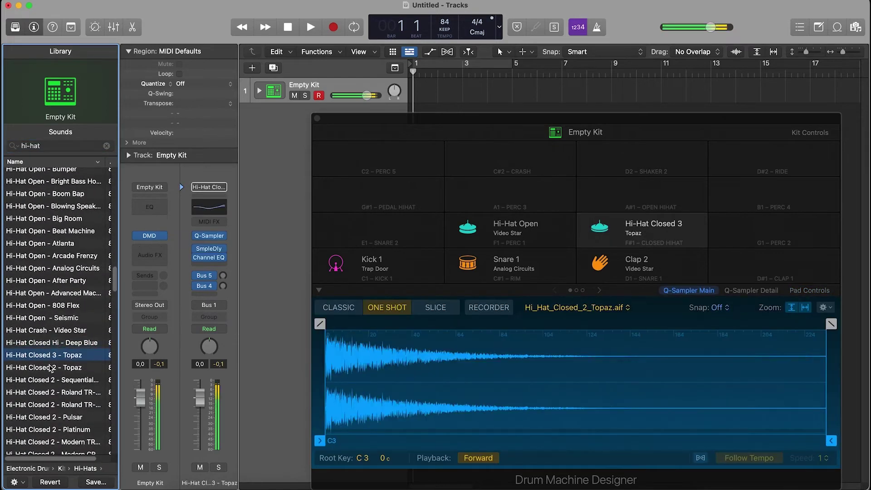
left_click(106, 145)
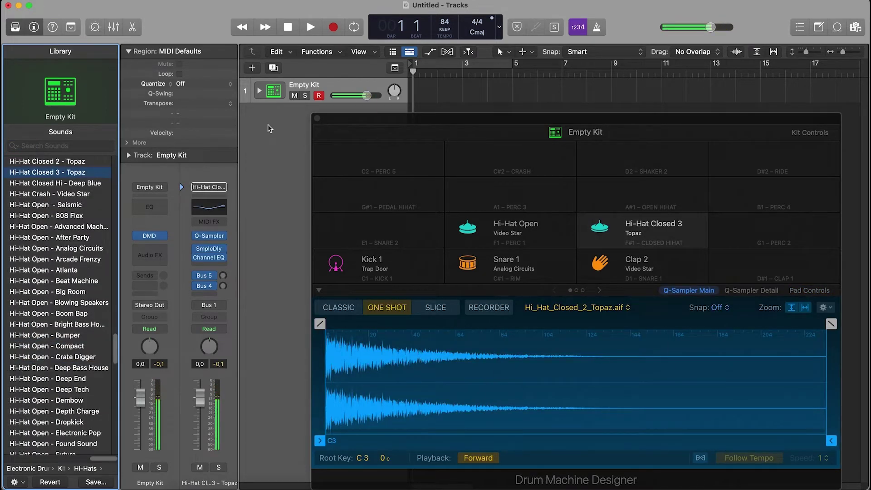
left_click(51, 184)
scroll(52, 273, "down", 10)
scroll(52, 307, "down", 10)
scroll(47, 354, "down", 5)
Settle on Hi-Hat 1 - Atlanta and Hi-Hat Open - Atlanta, then close Drum Machine Designer.
left_click(47, 390)
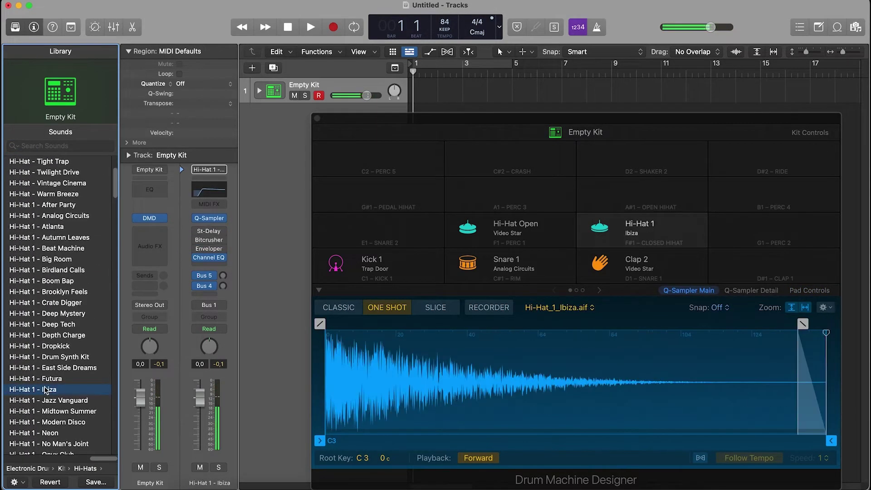
left_click(51, 205)
key("Down")
key("Down")
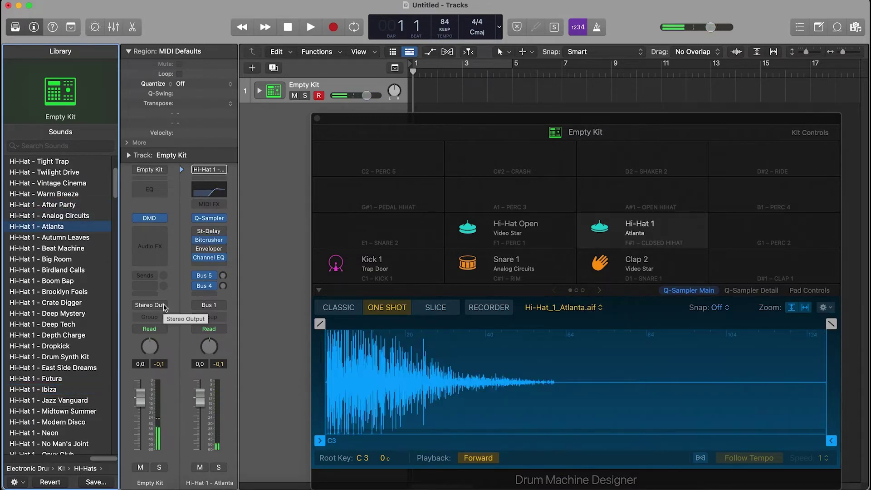
left_click(511, 228)
left_click(44, 287)
left_click(265, 91)
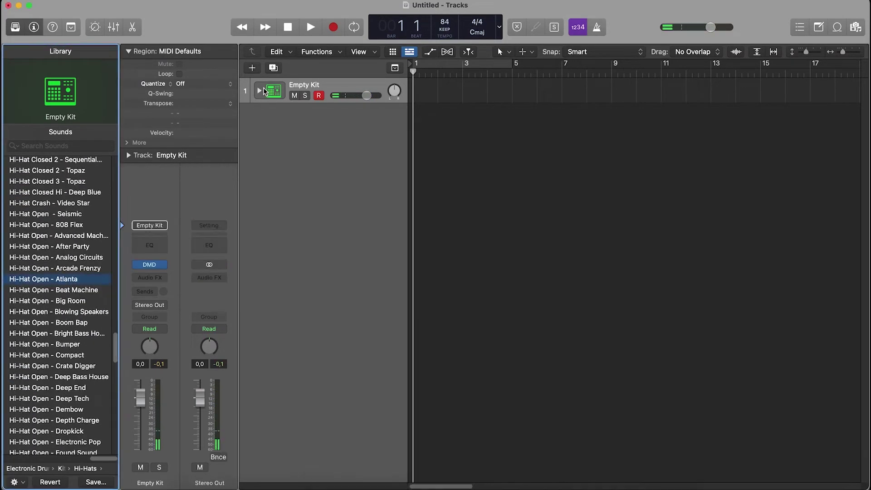
Expand the kit's sub-tracks and record a Note Repeat hi-hat loop over bars 1–5.
left_click(259, 90)
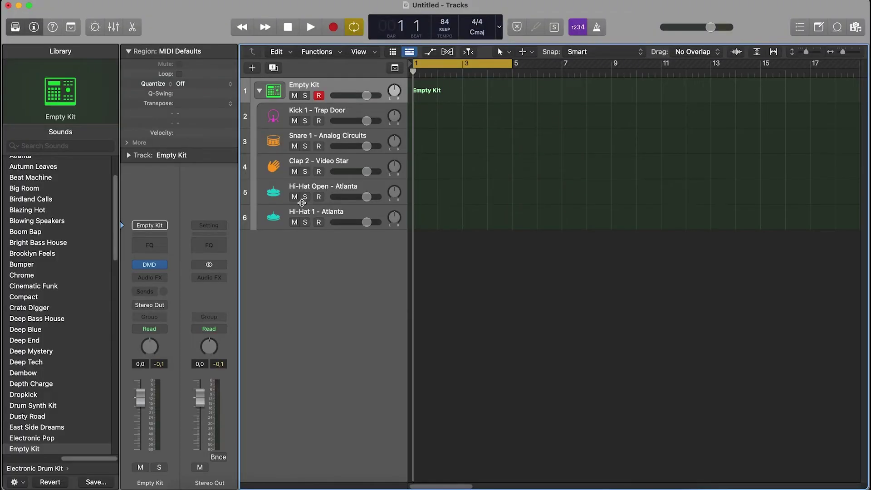
left_click(334, 27)
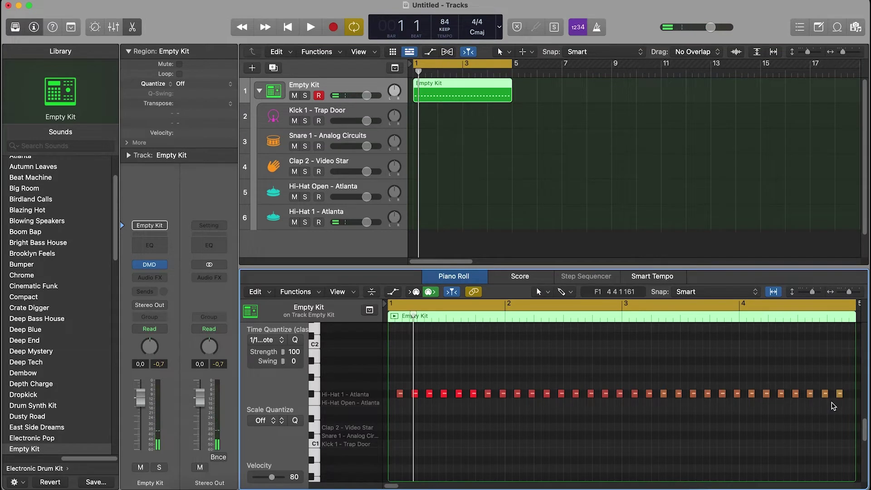
Quantize all 31 recorded hi-hat notes to the grid and collapse the kit's sub-tracks.
left_click_drag(843, 403, 405, 370)
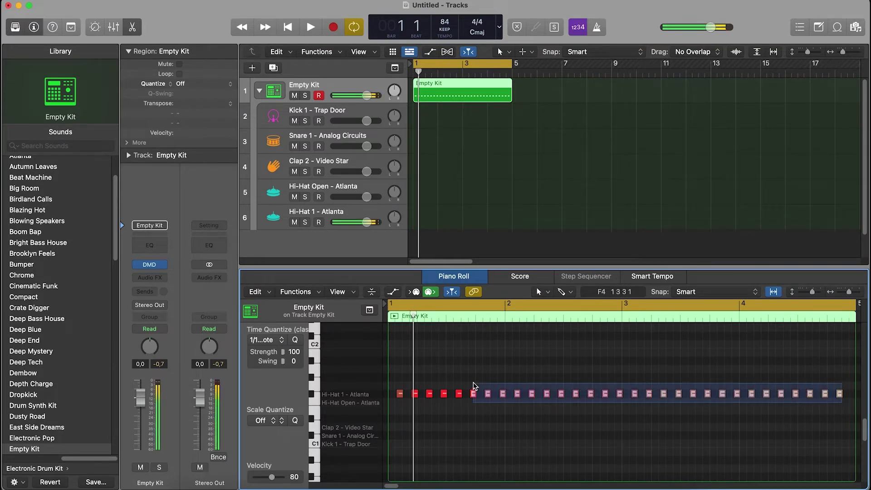
left_click_drag(398, 370, 286, 347)
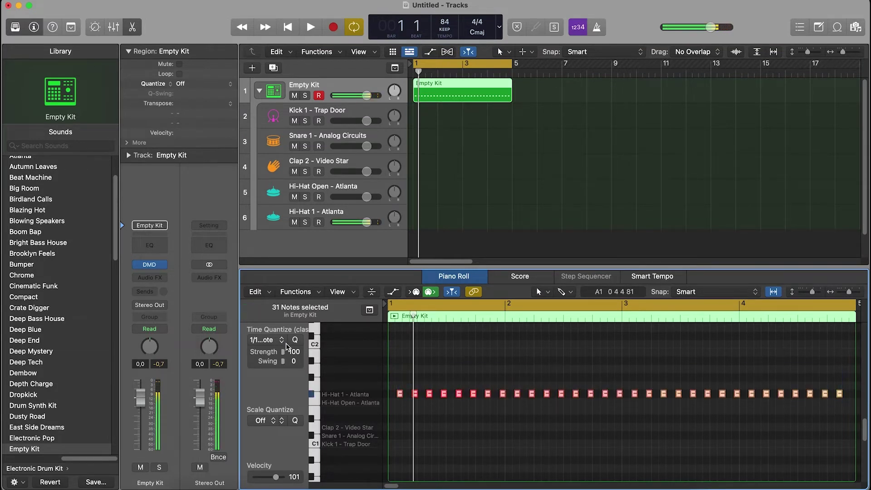
left_click(262, 342)
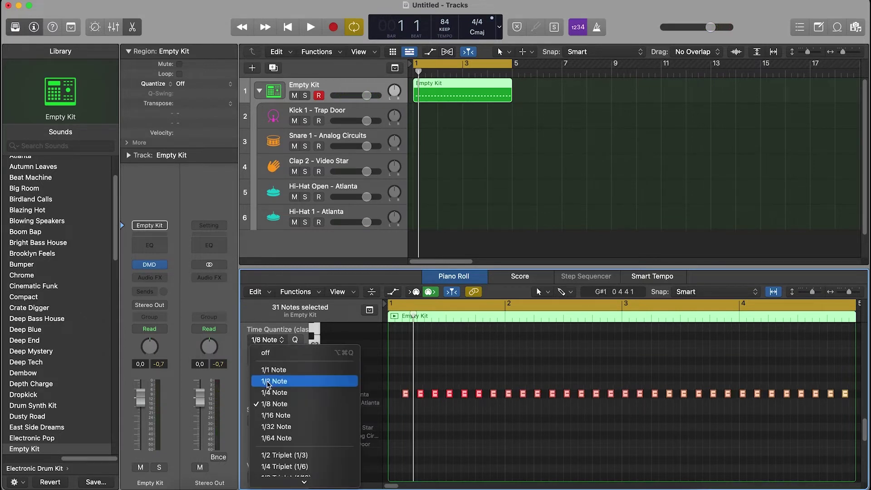
left_click(267, 394)
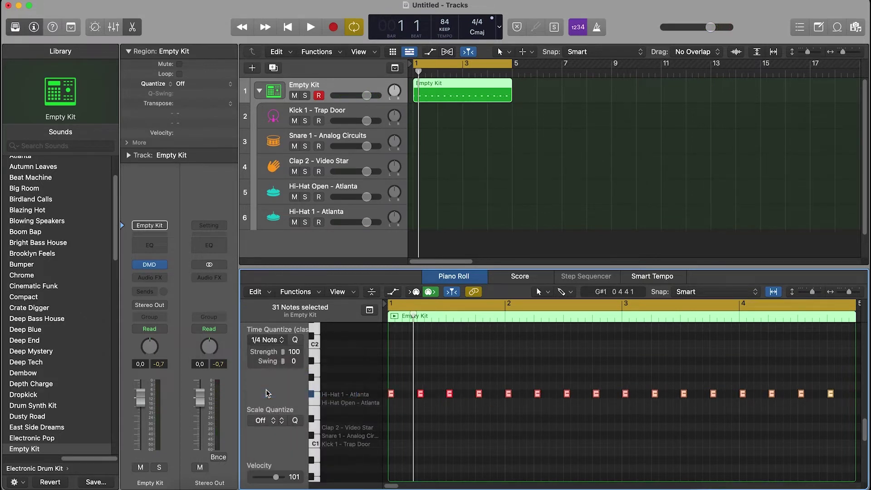
left_click(831, 393)
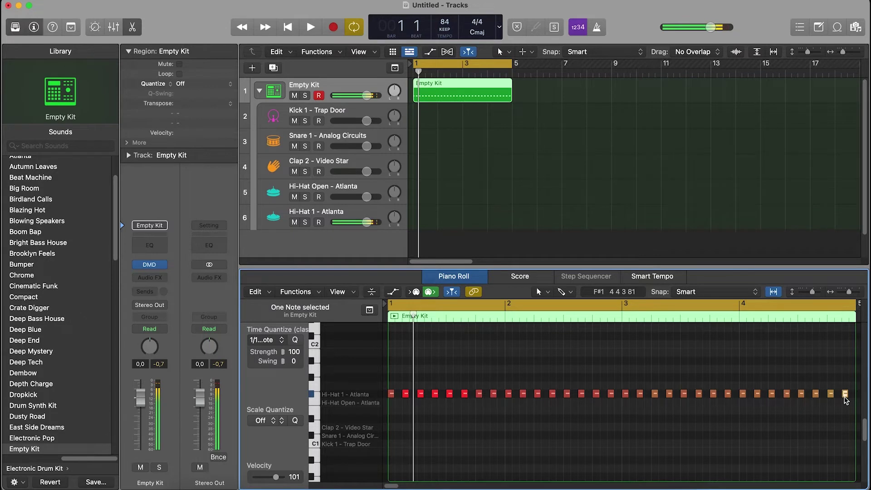
left_click(266, 88)
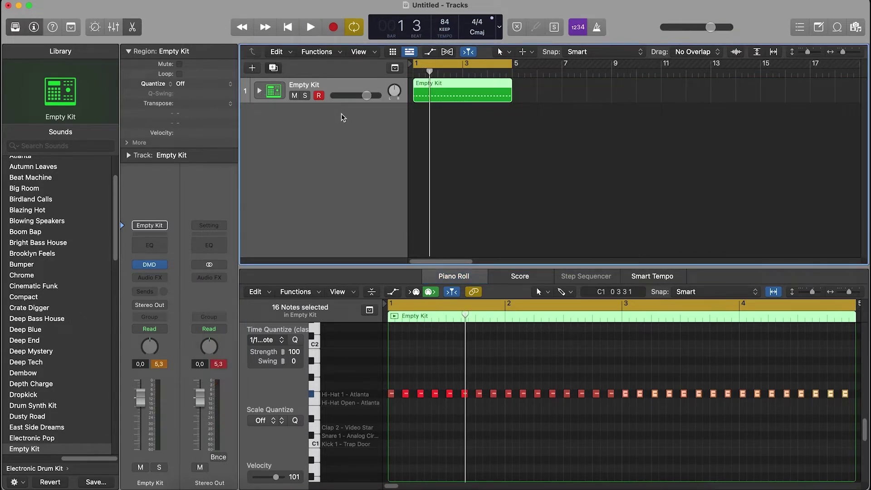
Duplicate the Empty Kit track, move the hi-hat region to track 7, and bounce it in place.
left_click(276, 69)
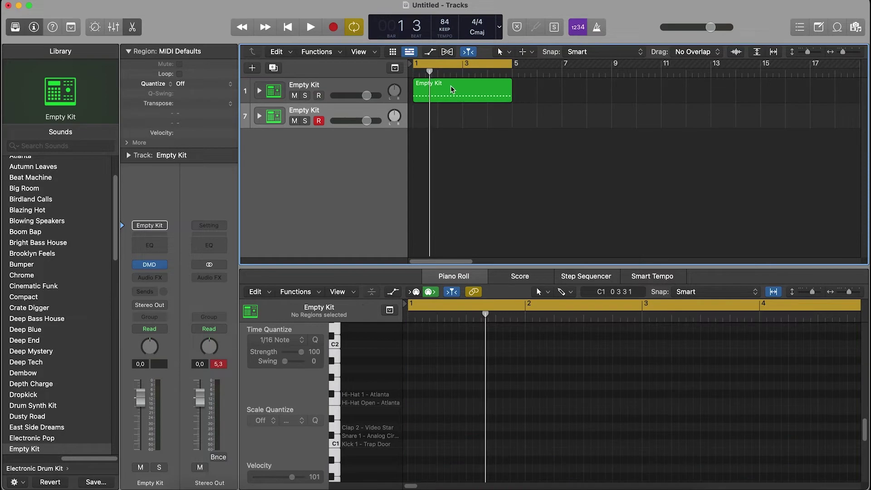
left_click_drag(450, 89, 448, 122)
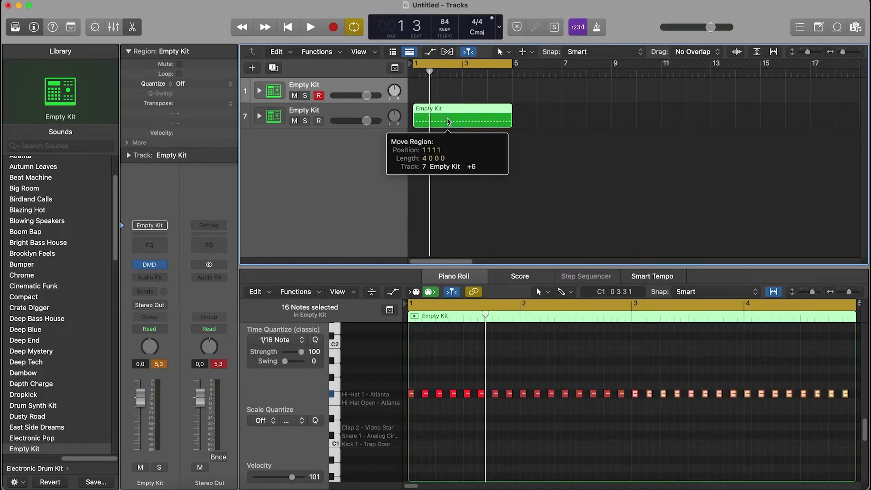
right_click(445, 121)
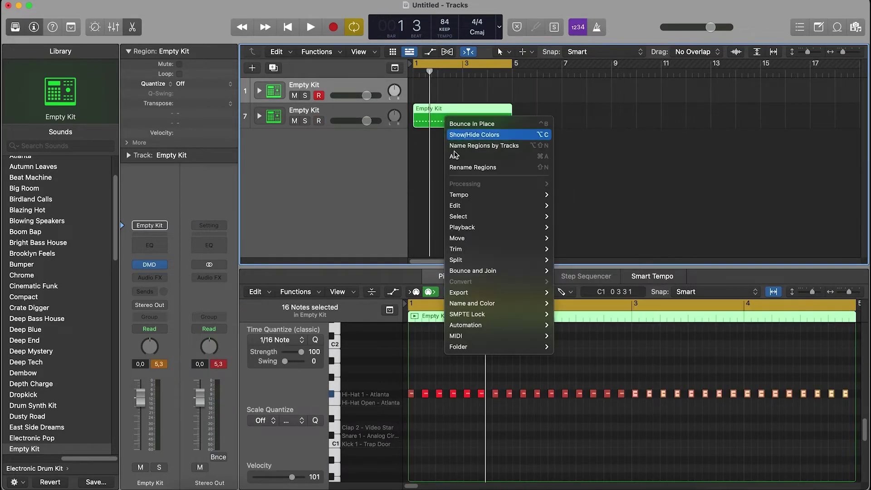
mouse_move(473, 271)
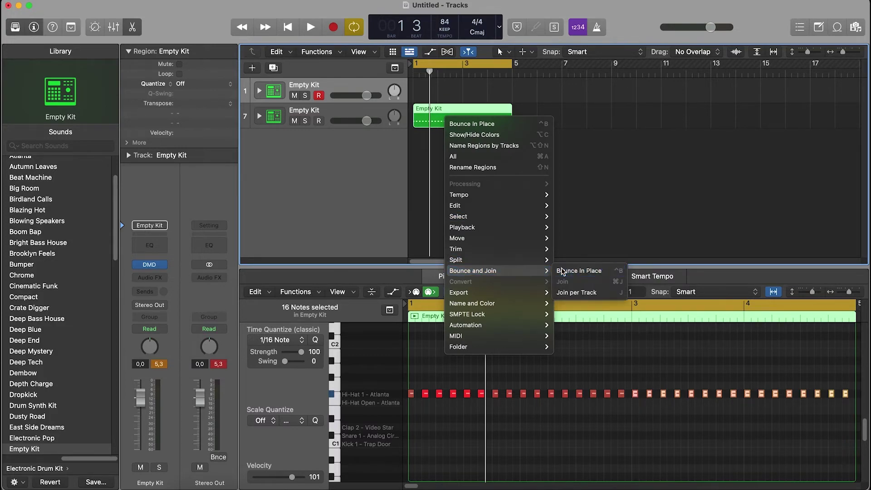
left_click(563, 272)
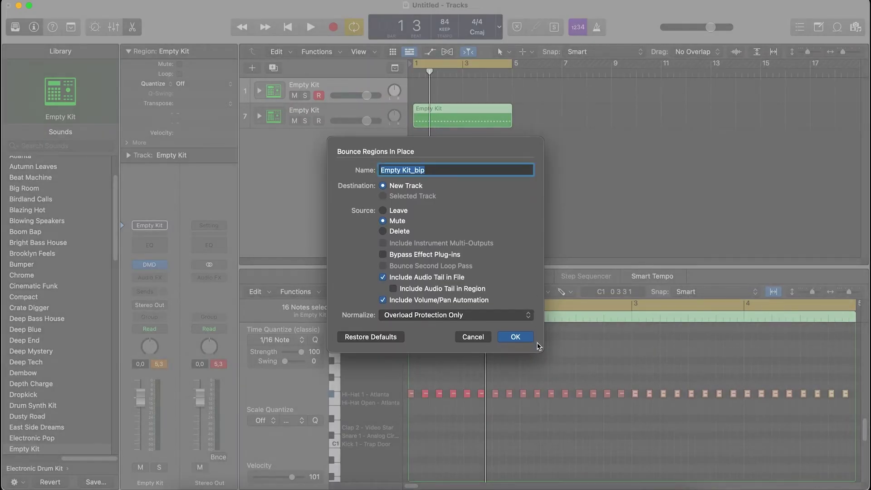
left_click(532, 339)
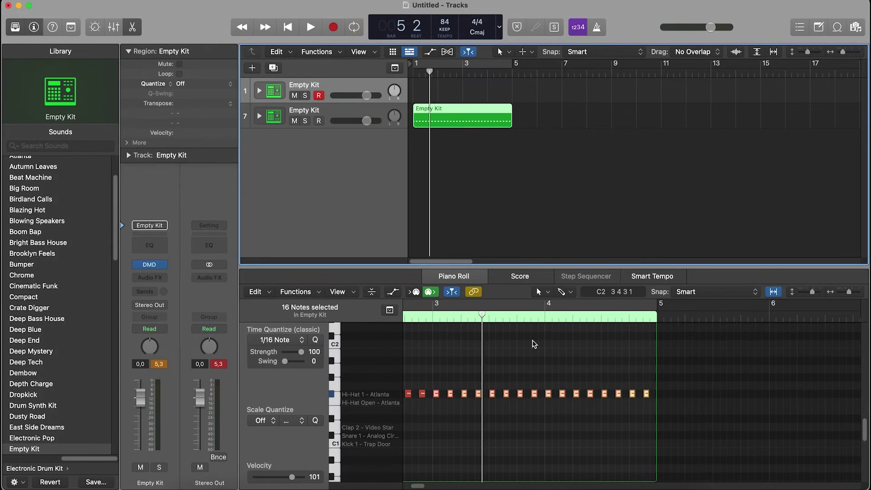
left_click(150, 265)
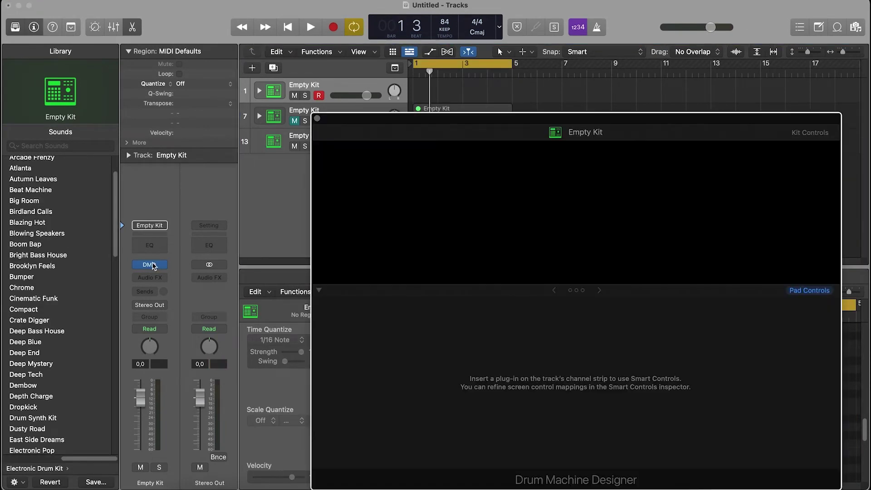